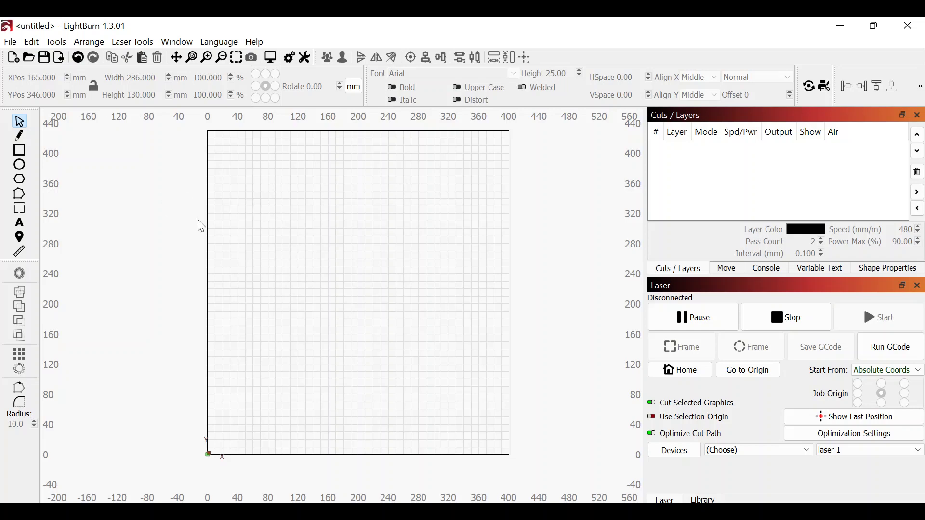
Step: Pick the Rectangle drawing tool for the empty page
click(24, 156)
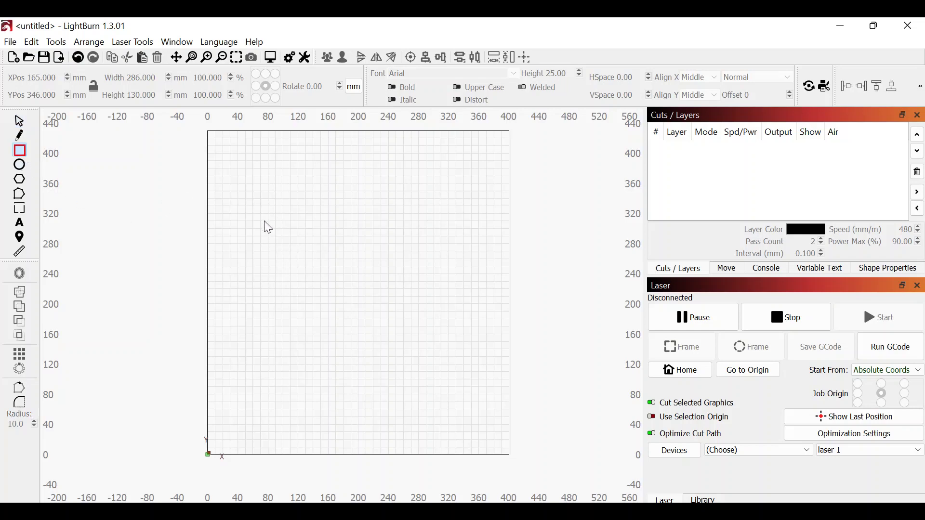
Step: Draw a 220 × 60 mm rectangle and centre it on the page at X 200, Y 215
drag(261, 221, 427, 267)
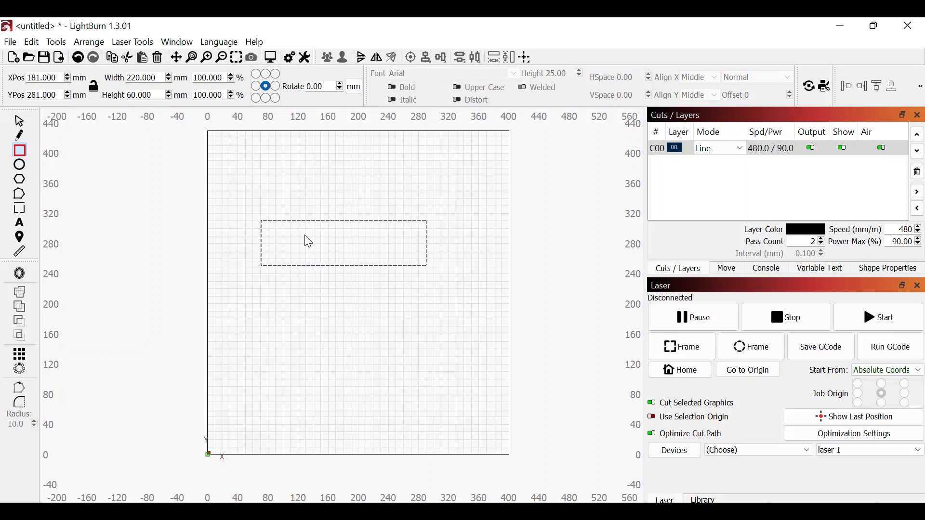
click(19, 121)
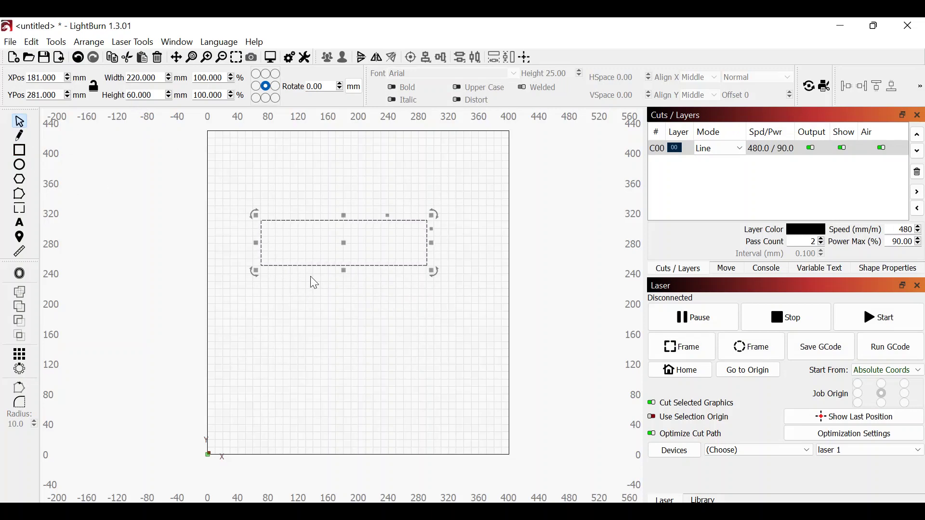
key(p)
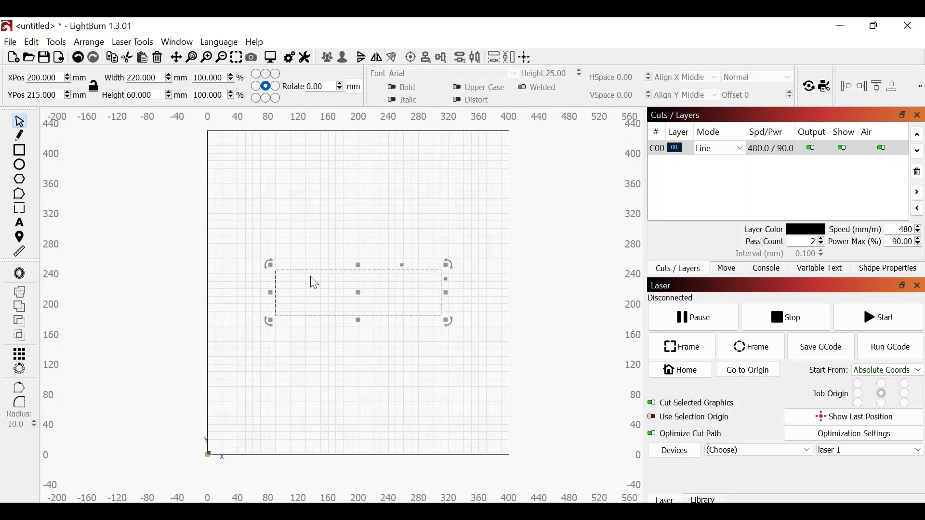
scroll(386, 308, up, 1)
scroll(385, 345, up, 3)
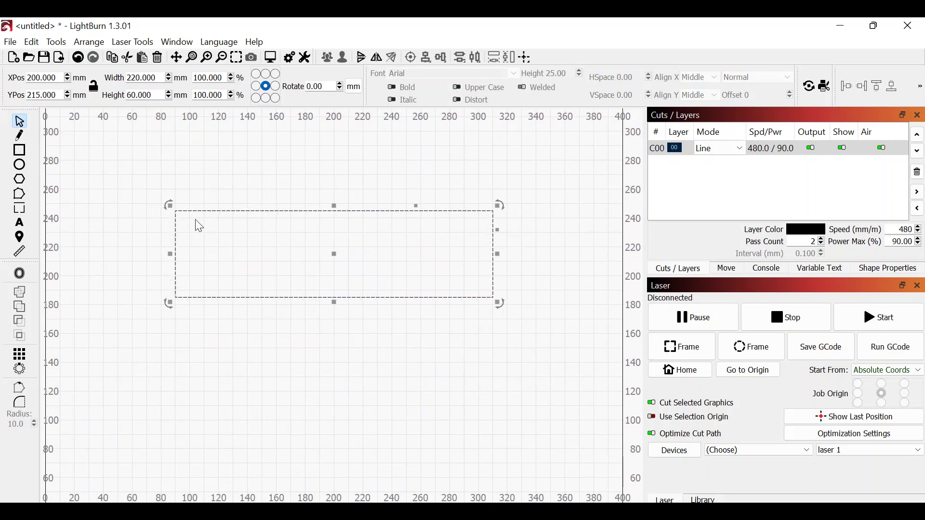
click(144, 227)
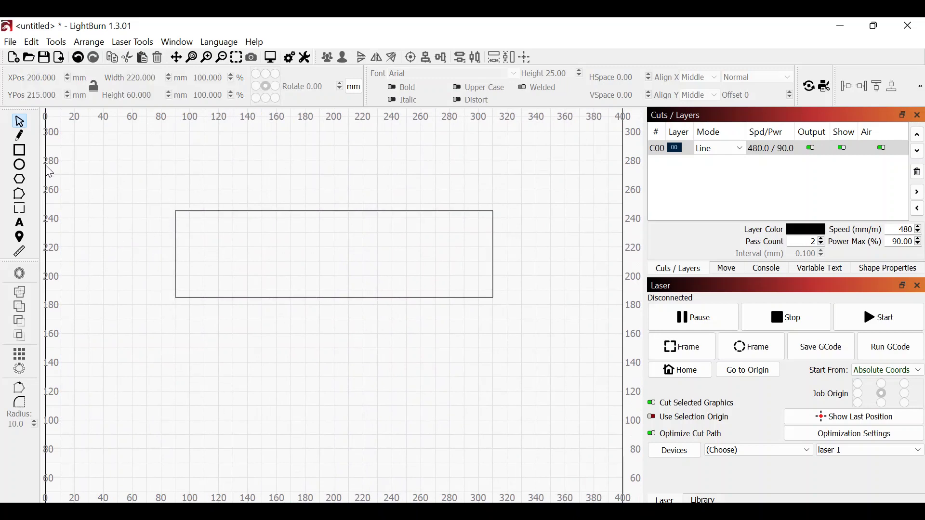
Step: Draw a 60 mm tall slot rectangle at the big rectangle's left end, unlocked to 1.5 mm width
click(20, 151)
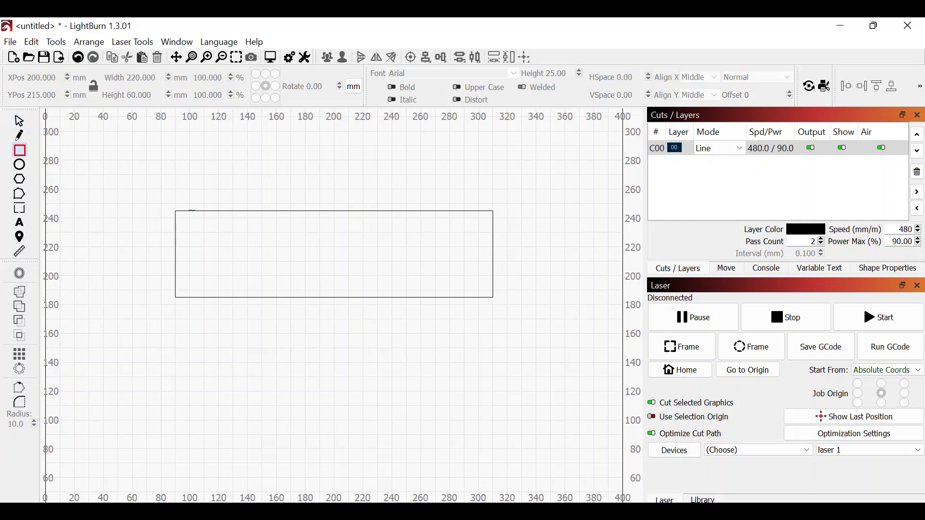
drag(191, 212, 203, 298)
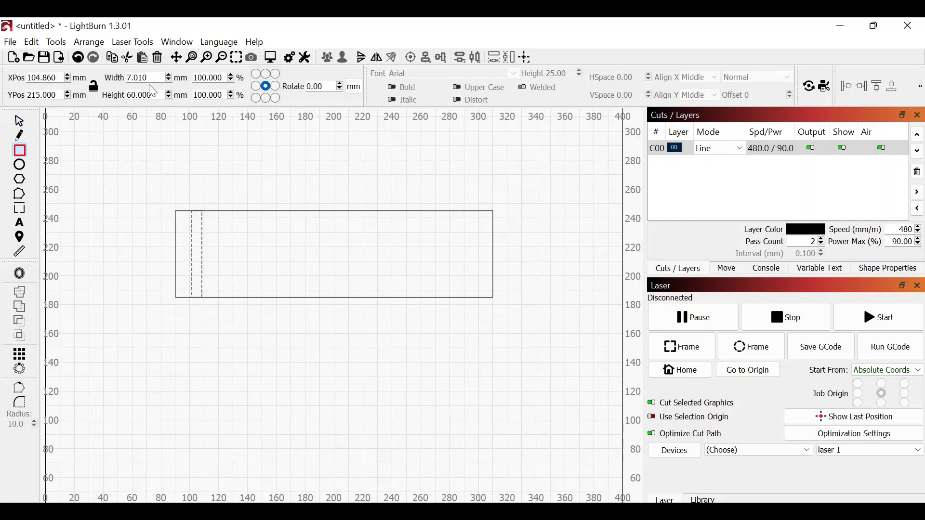
click(95, 88)
key(Return)
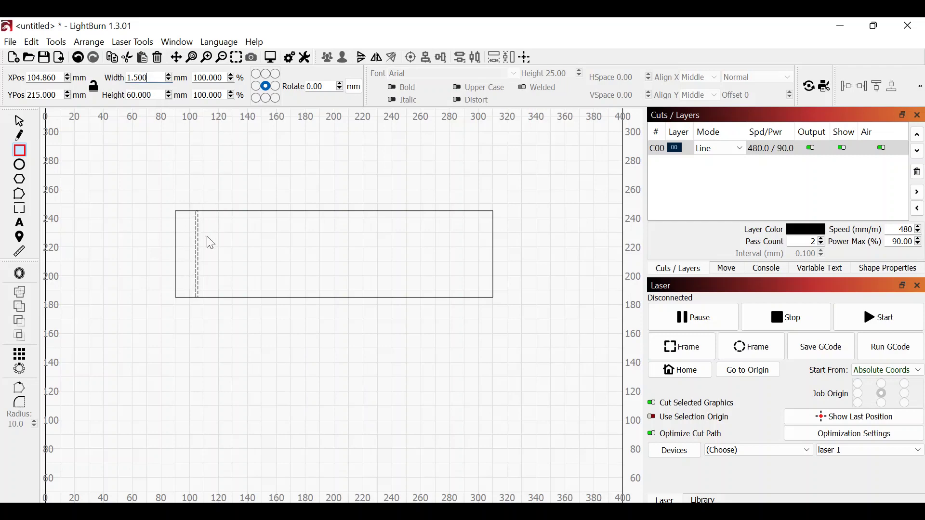
scroll(202, 236, up, 5)
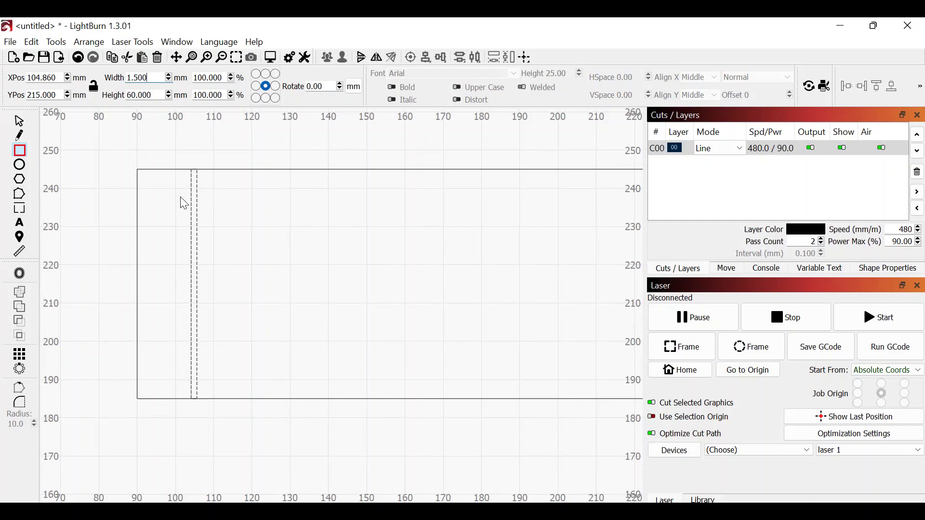
click(19, 121)
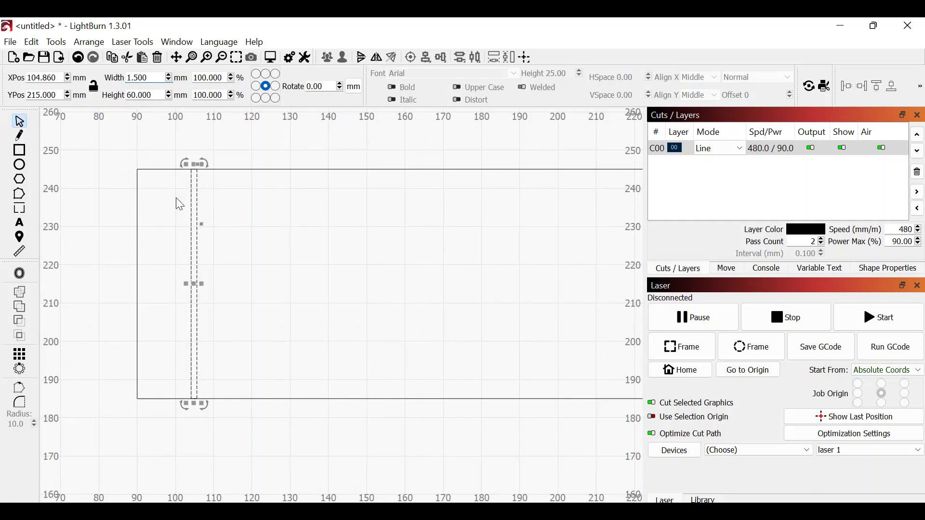
Step: Convert the 1.5 × 60 mm slot rectangle into a path for node editing
click(231, 236)
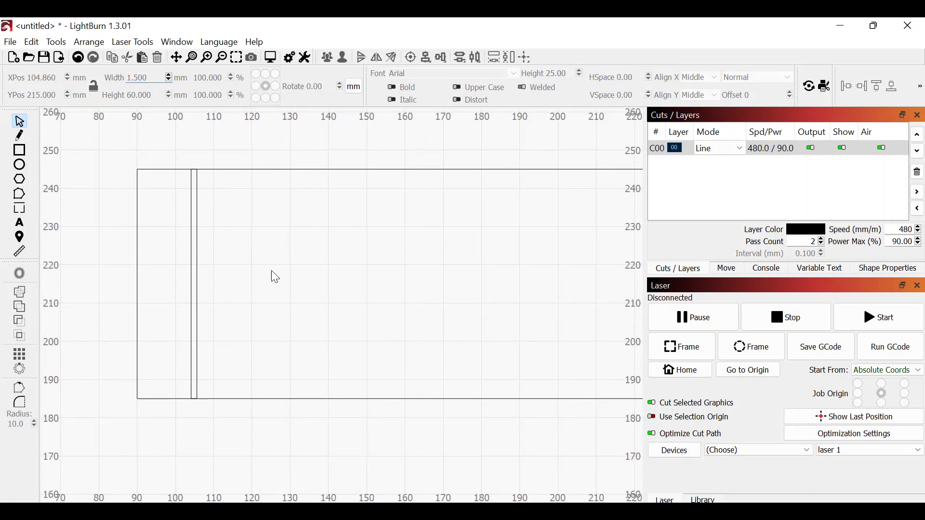
click(198, 242)
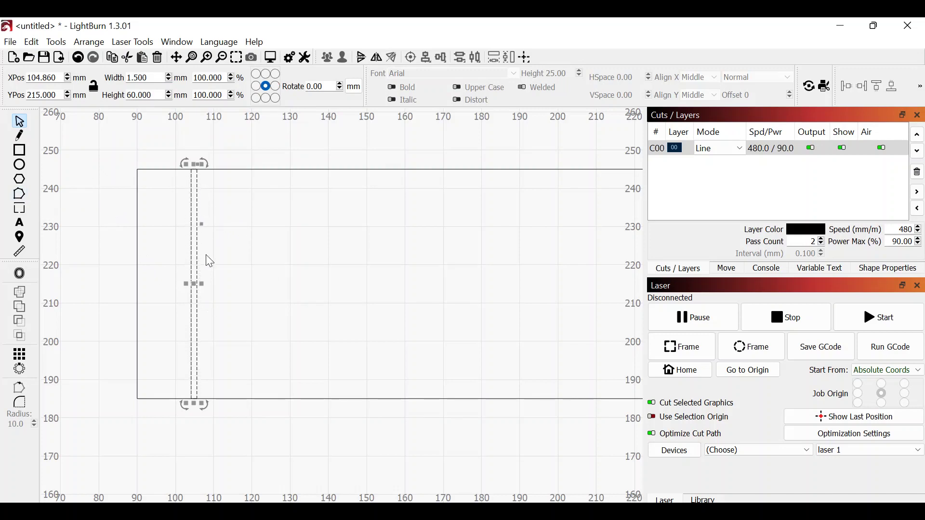
right_click(196, 240)
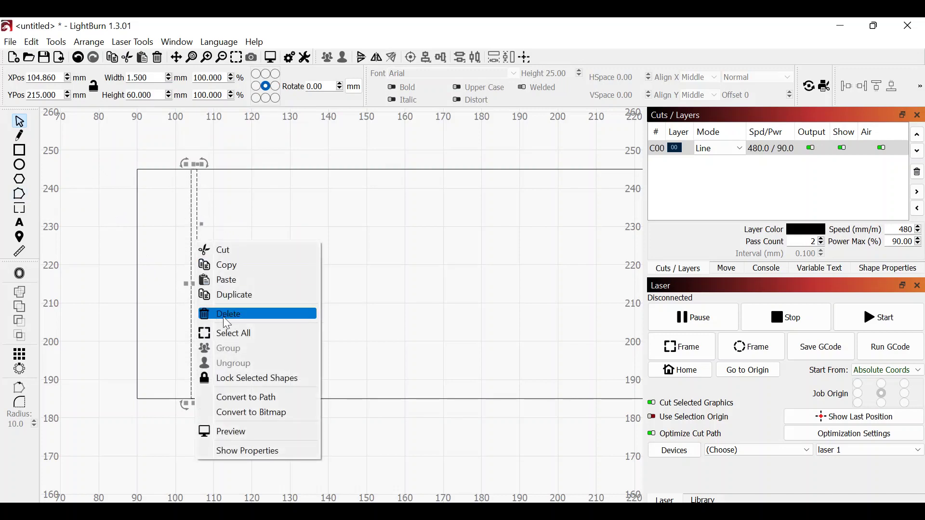
click(245, 402)
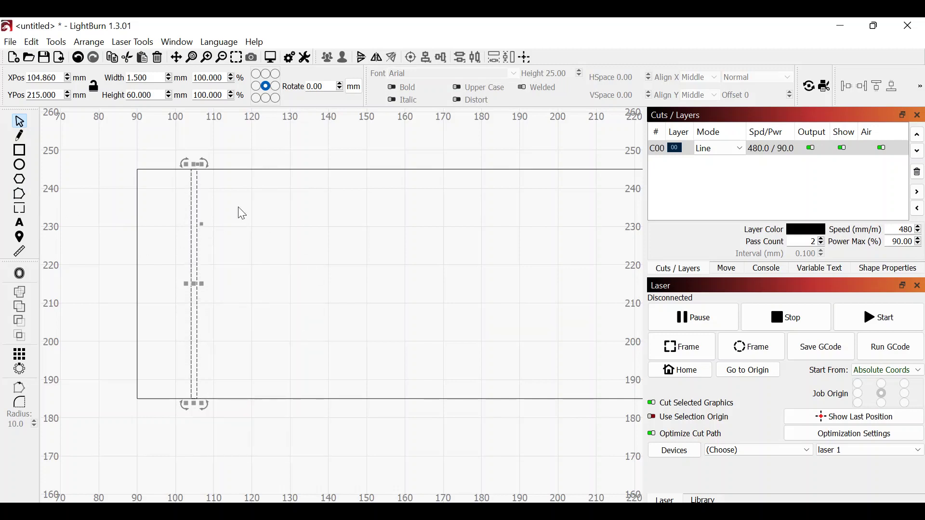
click(19, 195)
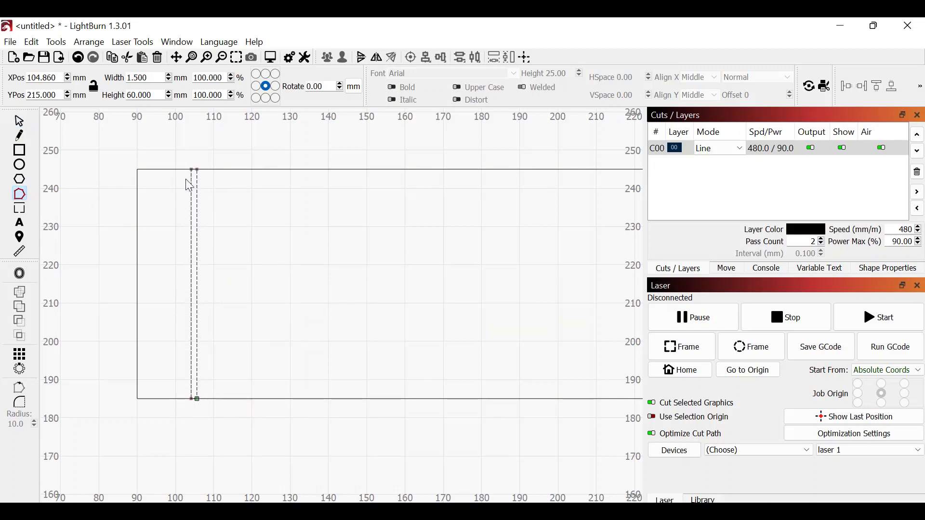
scroll(187, 182, up, 10)
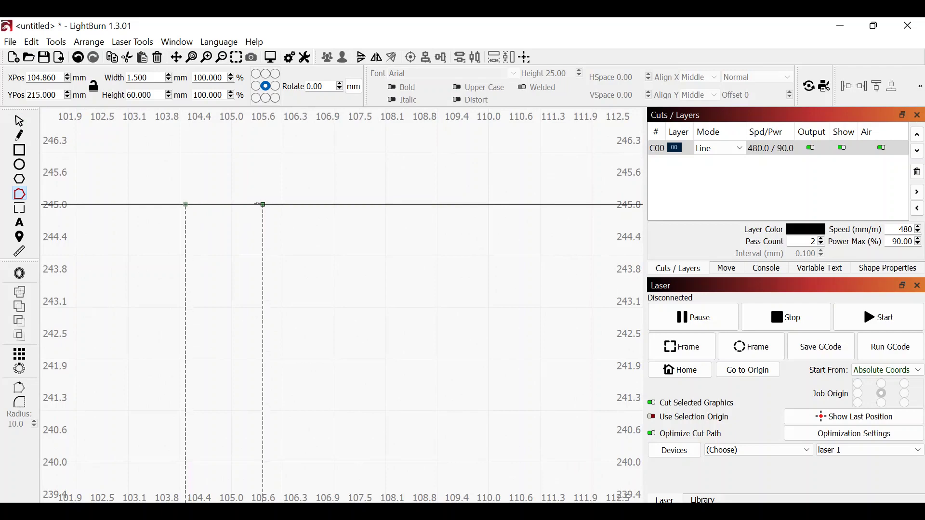
scroll(248, 207, down, 10)
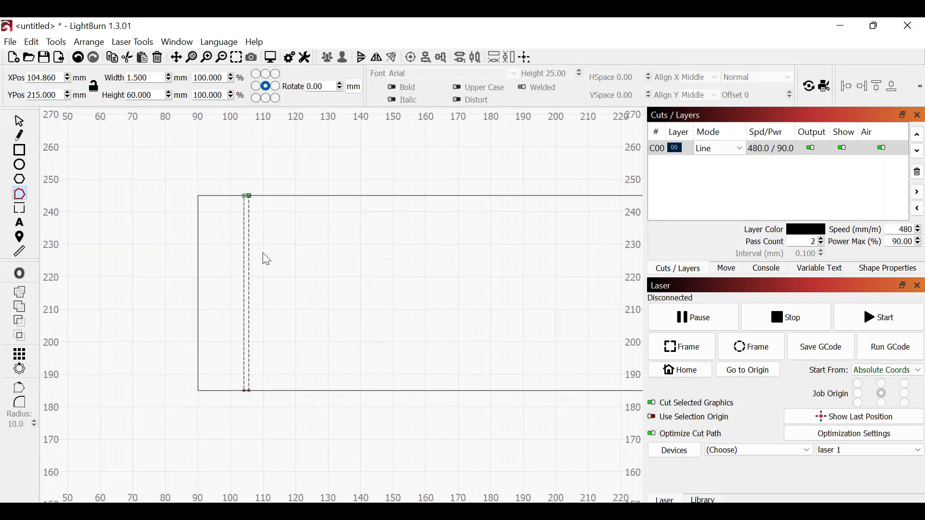
scroll(246, 414, up, 15)
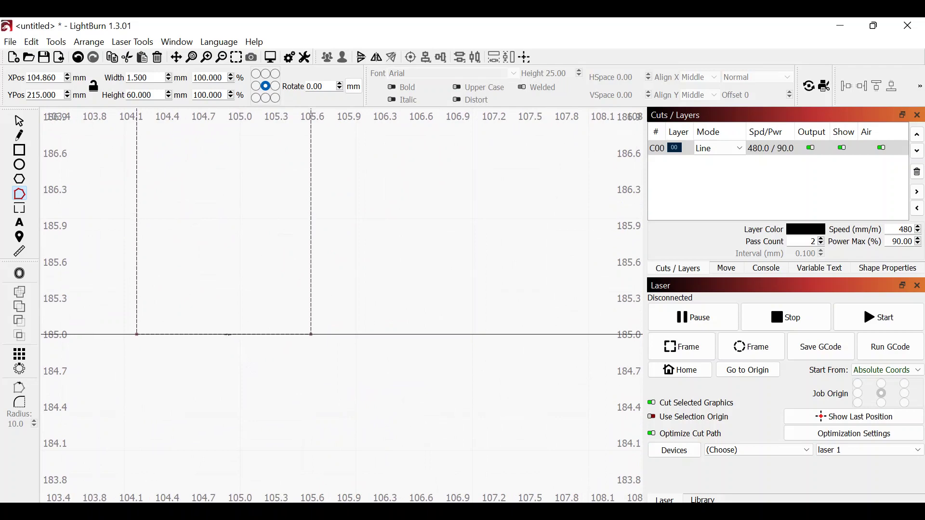
scroll(232, 318, down, 12)
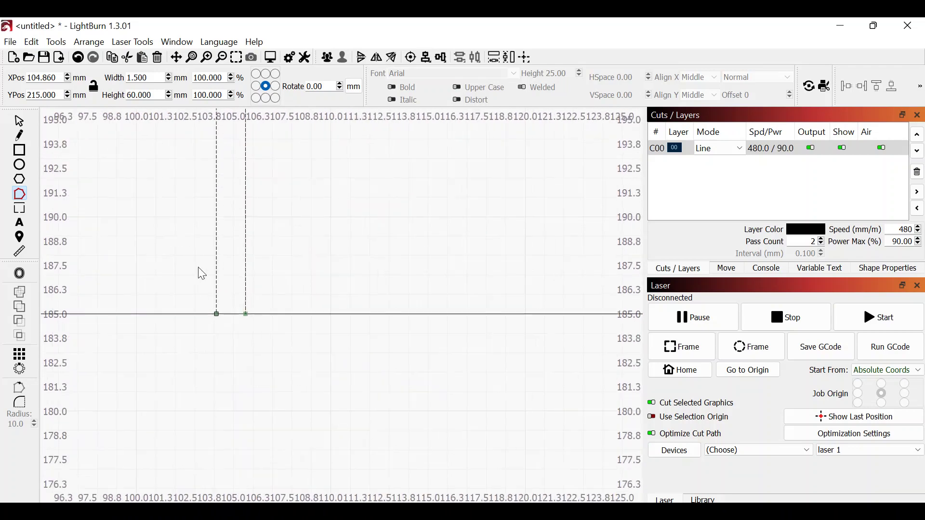
scroll(219, 304, down, 6)
scroll(216, 190, up, 4)
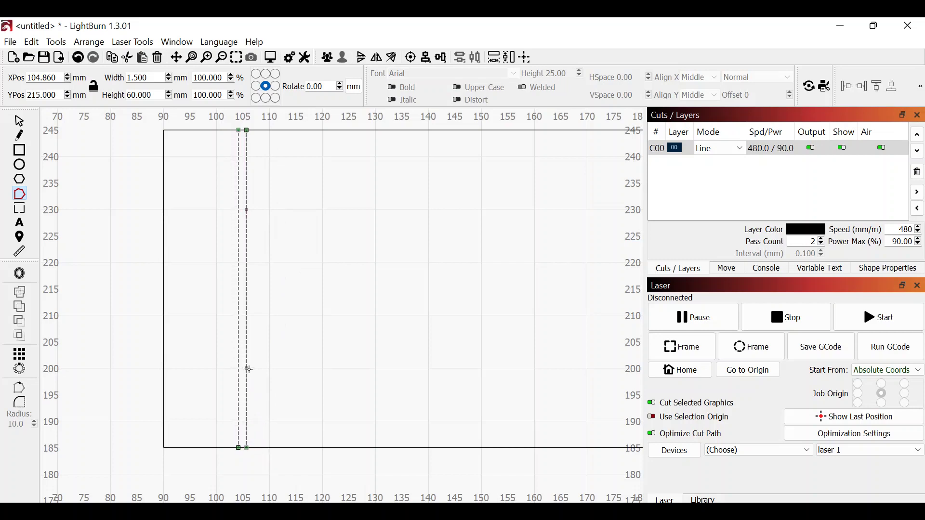
Step: Insert a node along the slot's right edge and delete the lower right segment
key(i)
key(d)
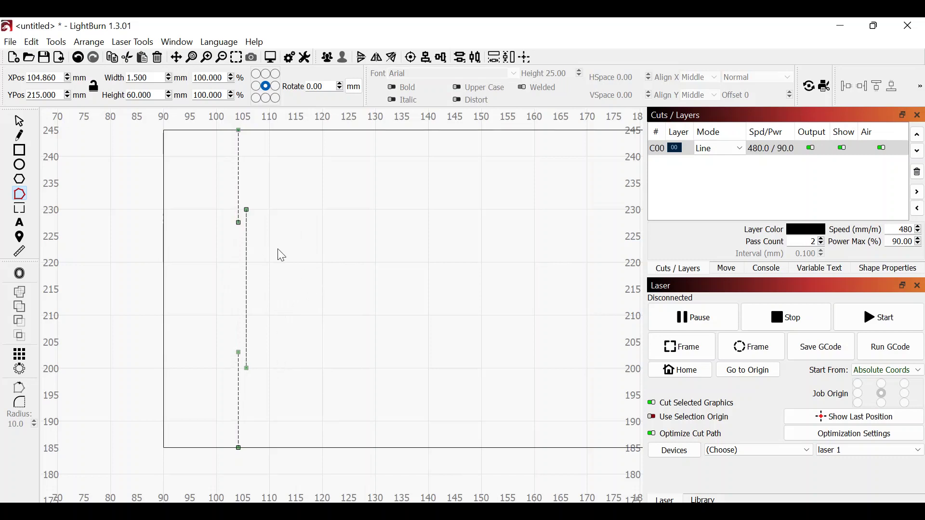
Step: Select the staggered slot lines and bring up the Create Grid Array settings
click(21, 121)
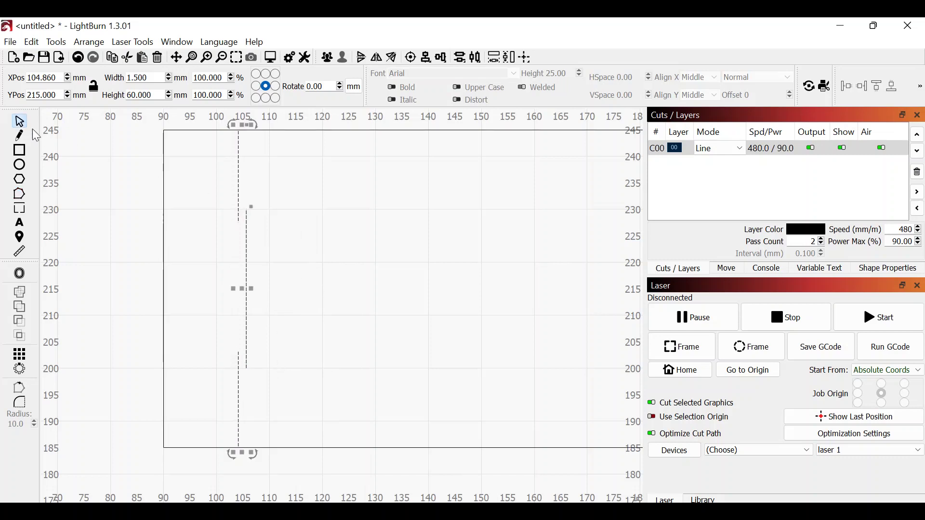
click(326, 255)
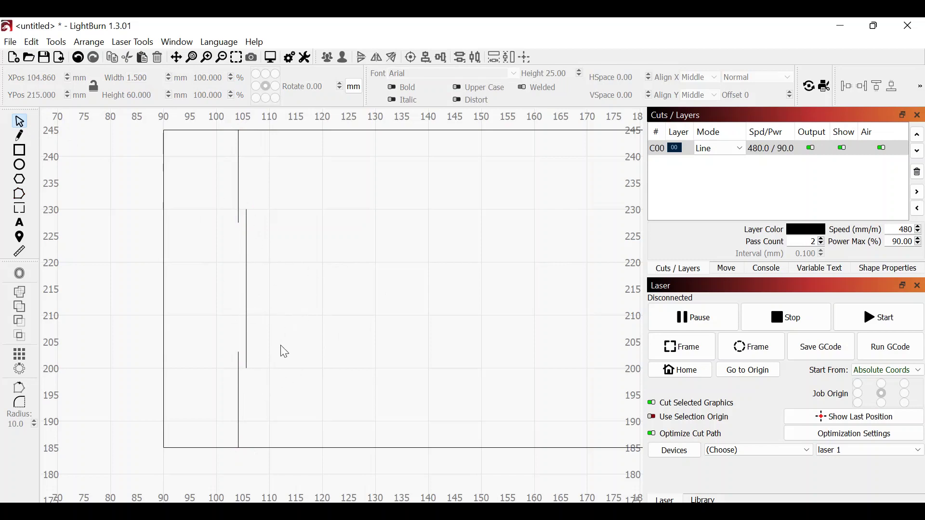
drag(281, 379, 213, 206)
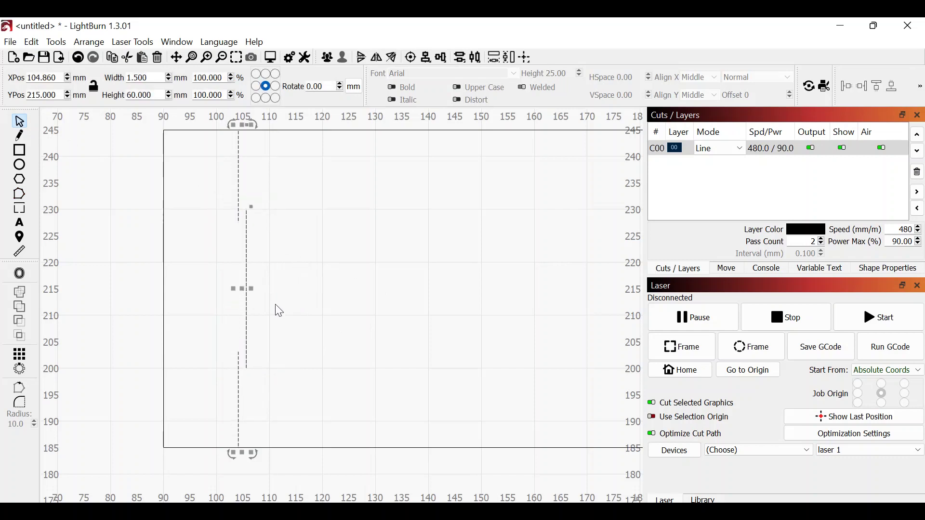
click(24, 358)
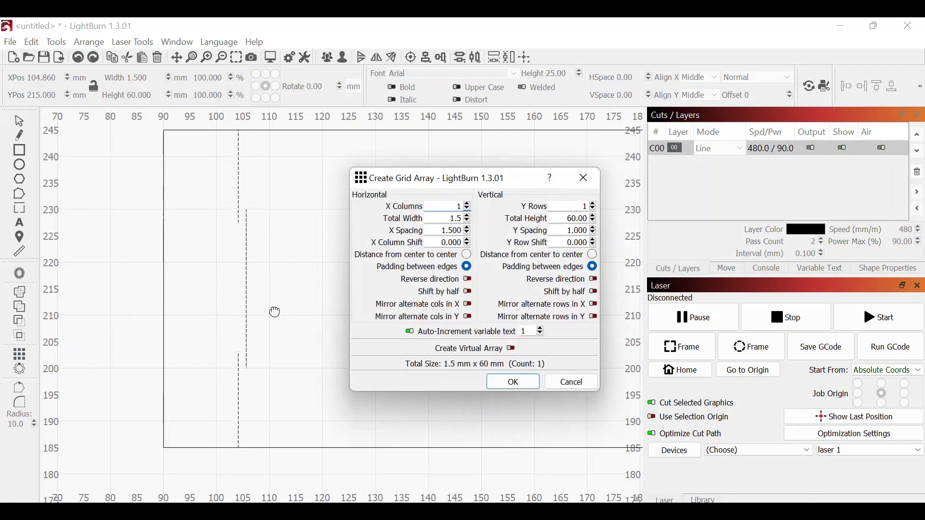
Step: Set the grid array to 13 columns at 1.5 mm X spacing, a 37.5 × 60 mm pattern
drag(519, 181, 546, 182)
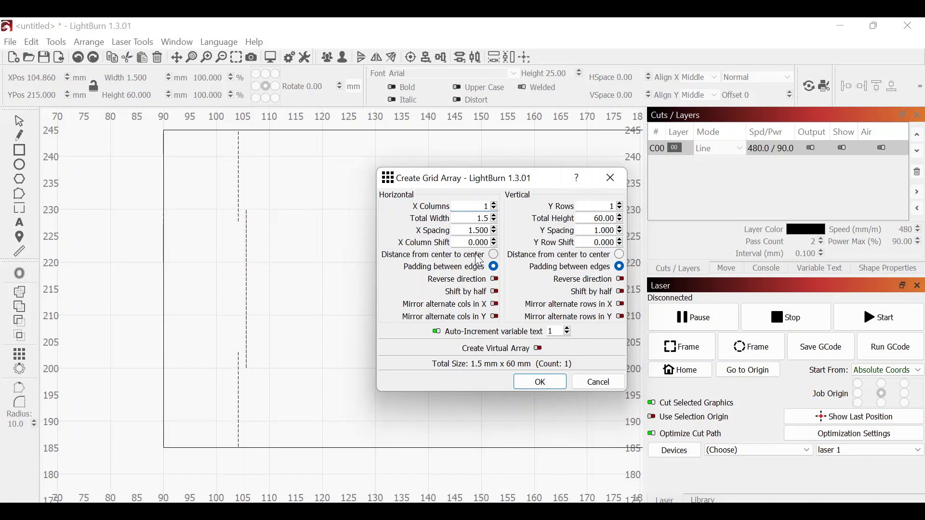
click(497, 205)
click(497, 205)
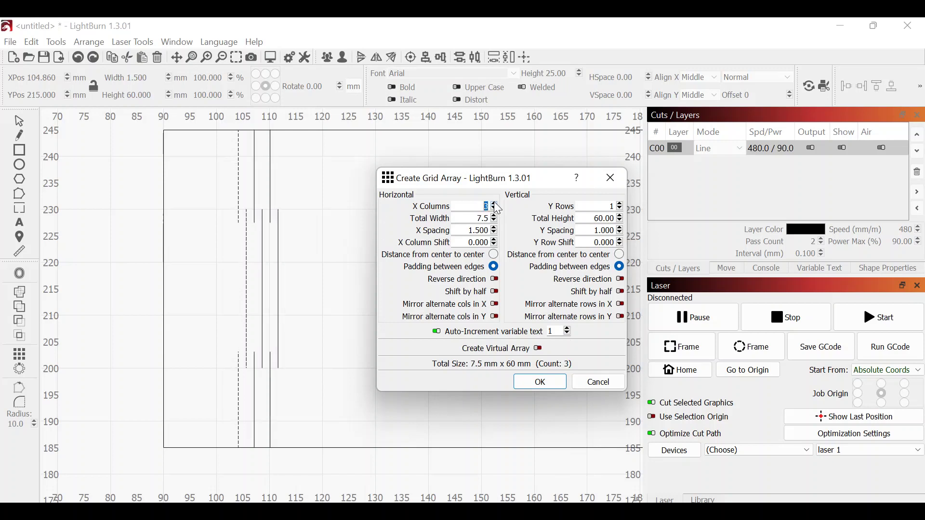
click(497, 205)
click(497, 206)
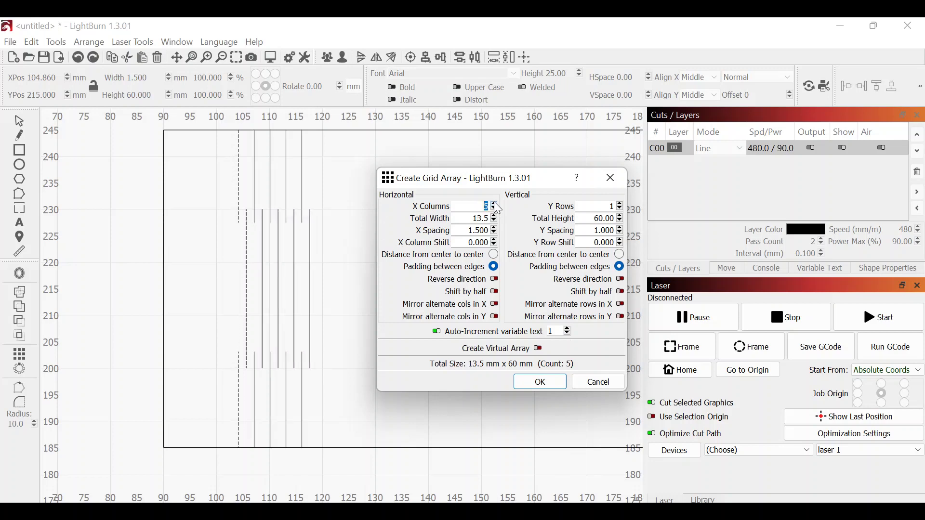
click(497, 205)
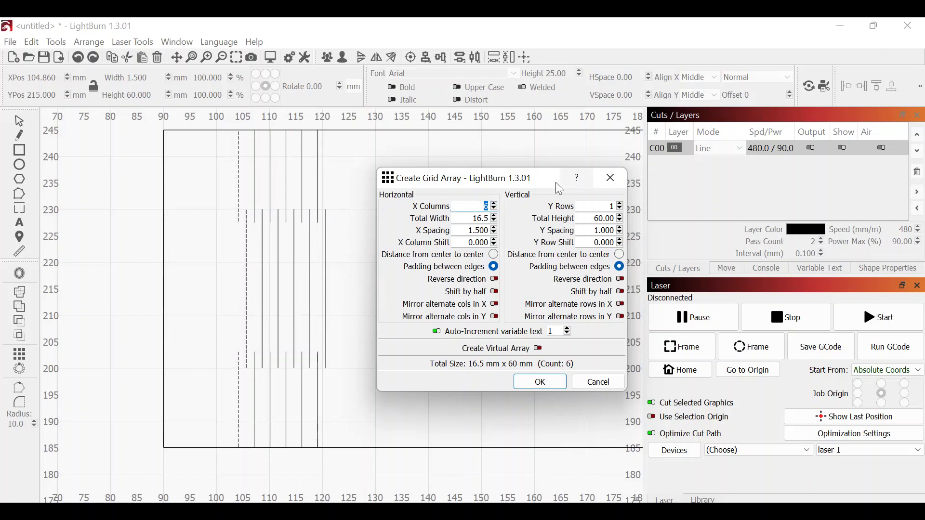
drag(553, 186, 649, 199)
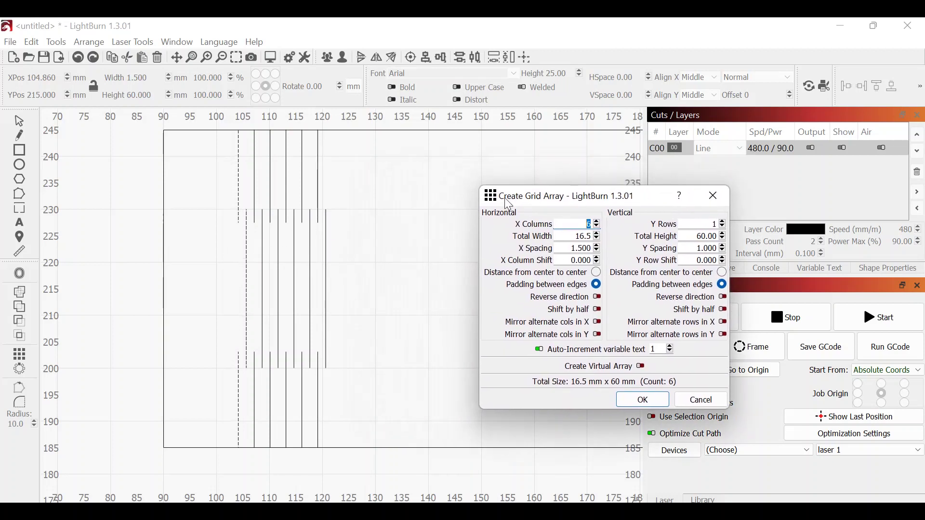
click(598, 220)
click(597, 219)
click(597, 219)
click(598, 219)
click(597, 219)
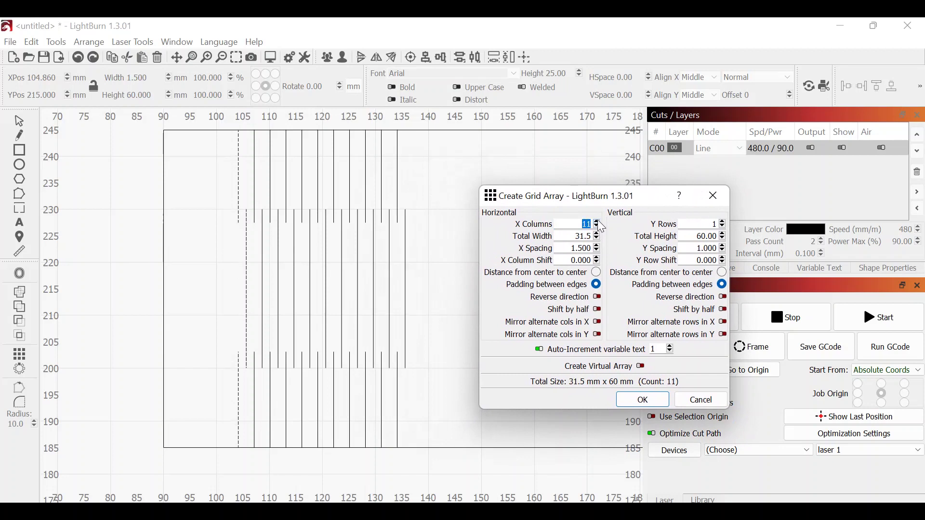
click(598, 220)
click(598, 220)
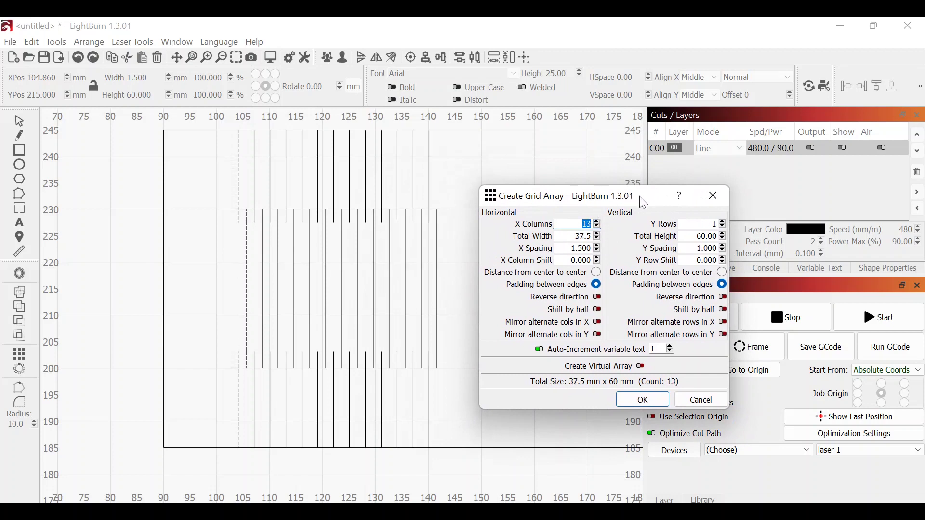
drag(640, 196, 673, 201)
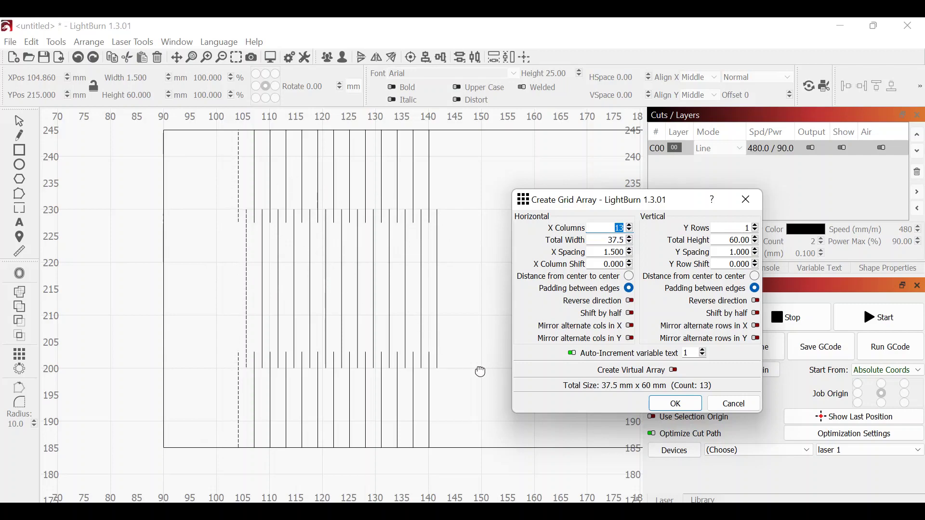
Step: Accept the 13-column array and group its slot lines into a 37.5 × 60 mm block
click(680, 408)
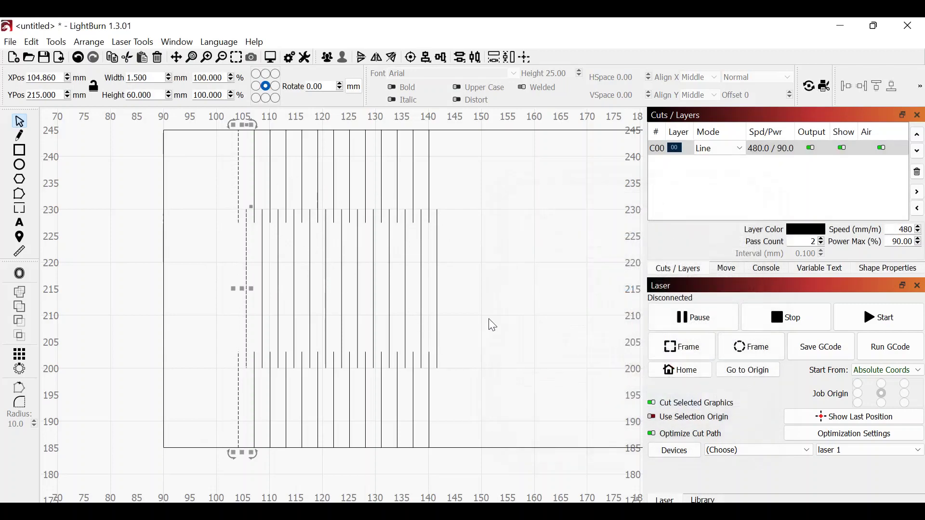
drag(505, 404, 209, 195)
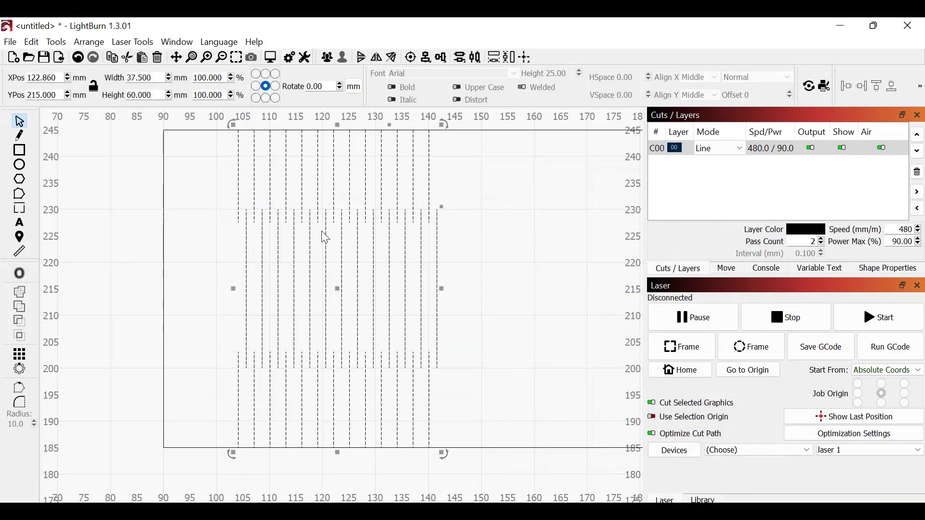
click(328, 60)
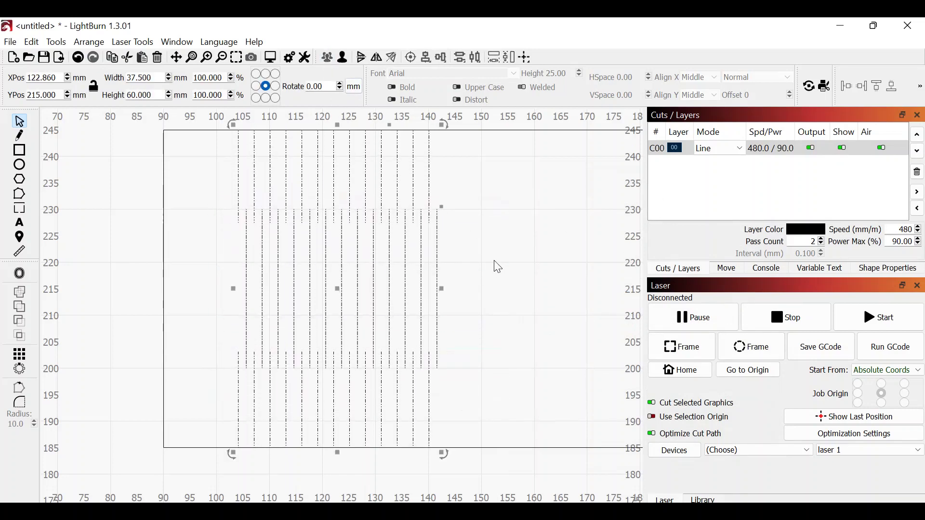
click(526, 252)
scroll(506, 270, down, 5)
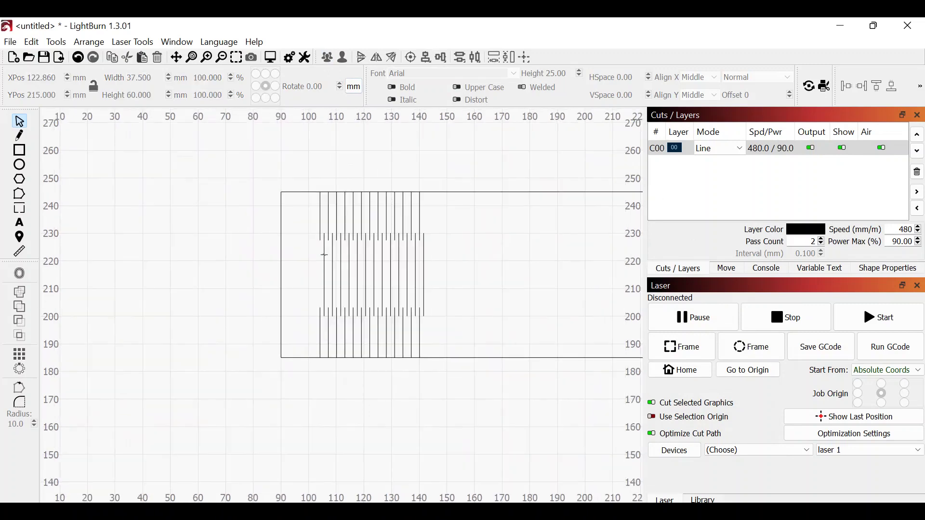
scroll(470, 305, down, 2)
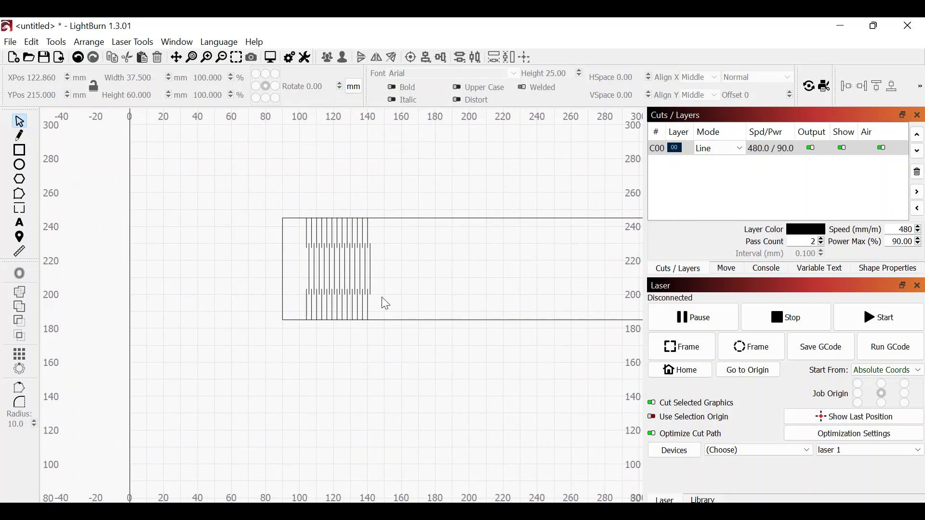
scroll(248, 272, down, 1)
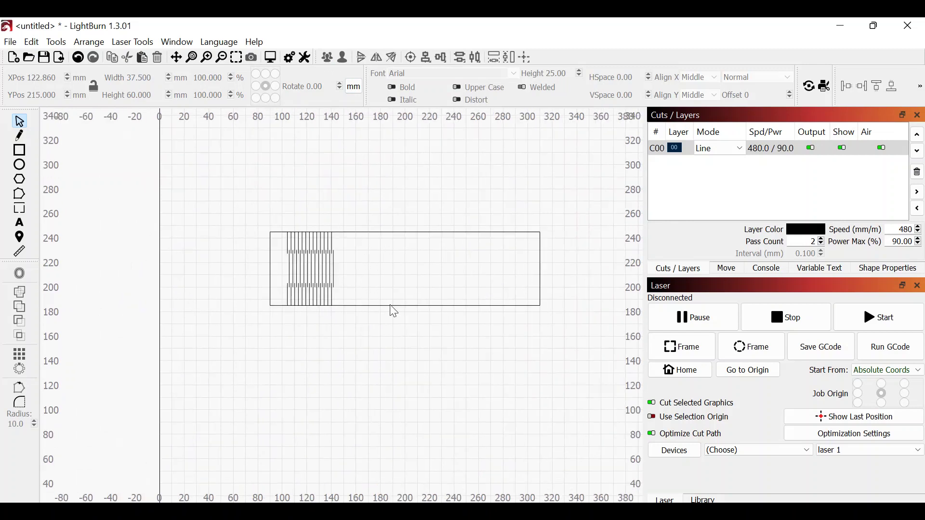
scroll(356, 289, up, 1)
scroll(359, 289, up, 5)
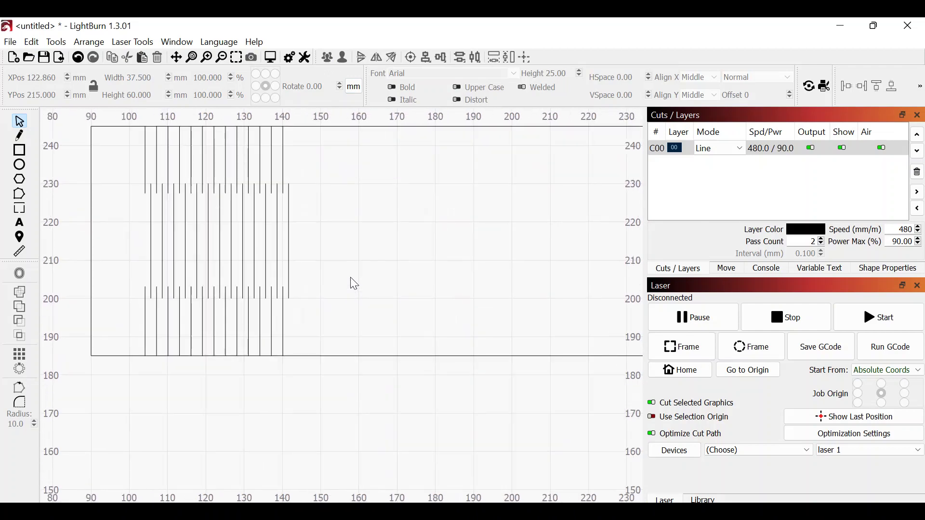
click(276, 264)
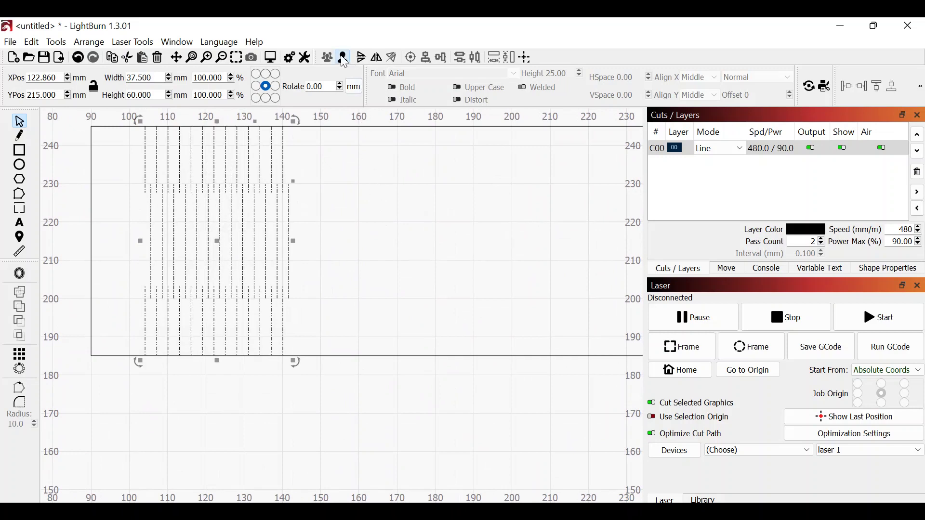
Step: Select the rightmost slot column and drag it to X 192, Y 215
click(340, 213)
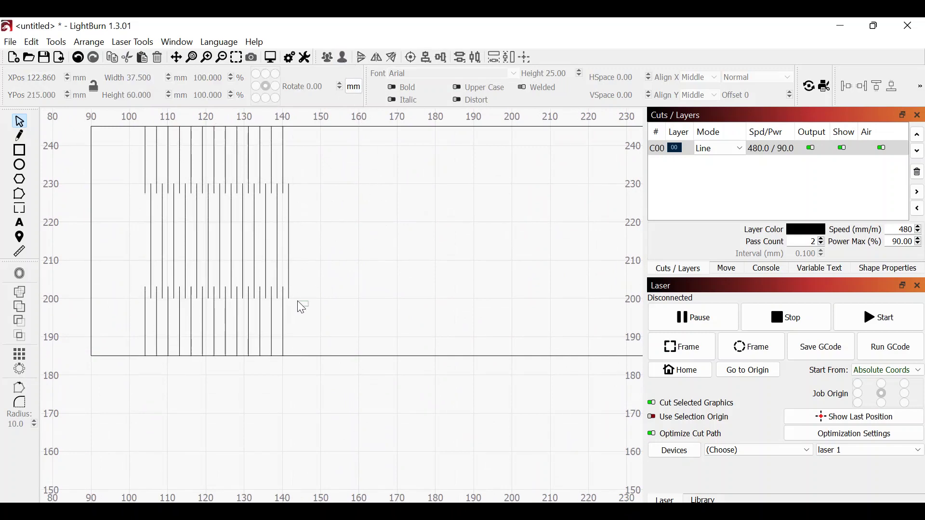
drag(287, 269, 281, 180)
scroll(345, 217, down, 3)
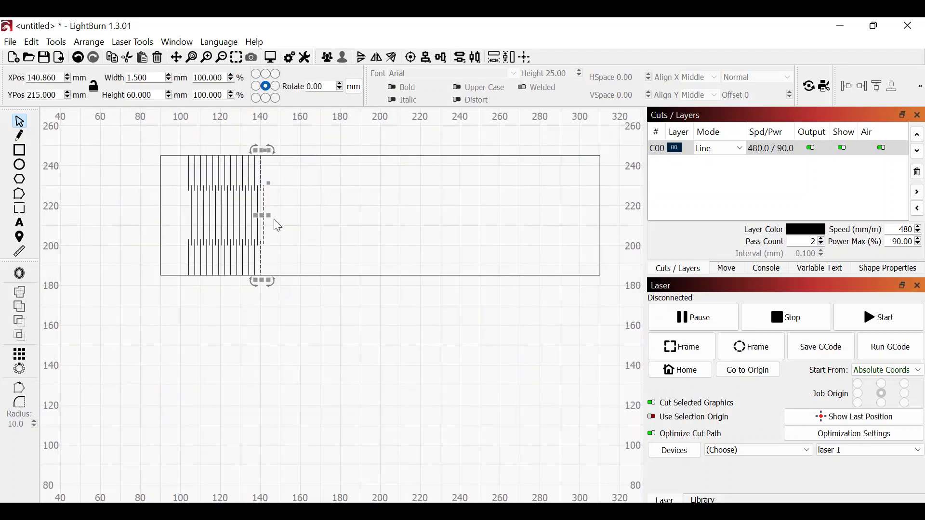
drag(263, 215, 364, 215)
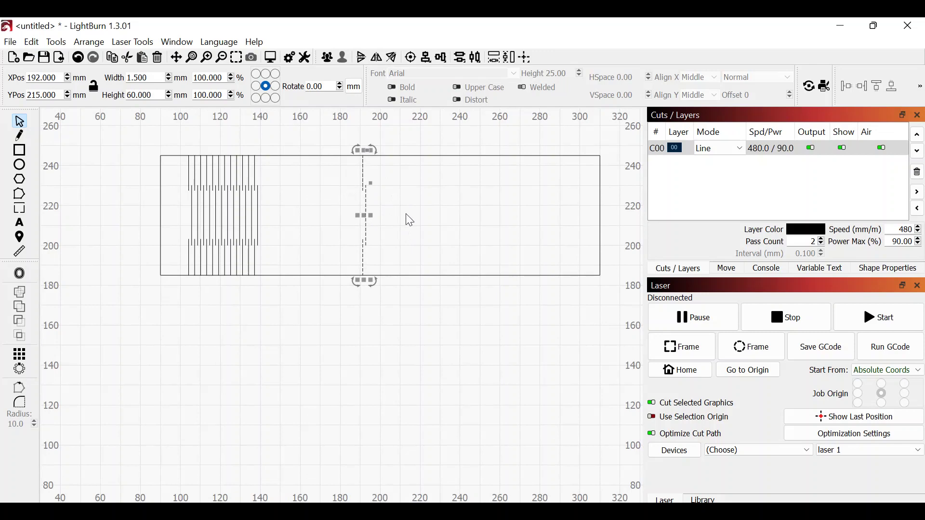
click(19, 355)
Step: Array the moved column into 12 columns, forming a second slot block at X 208.5
drag(518, 185, 524, 311)
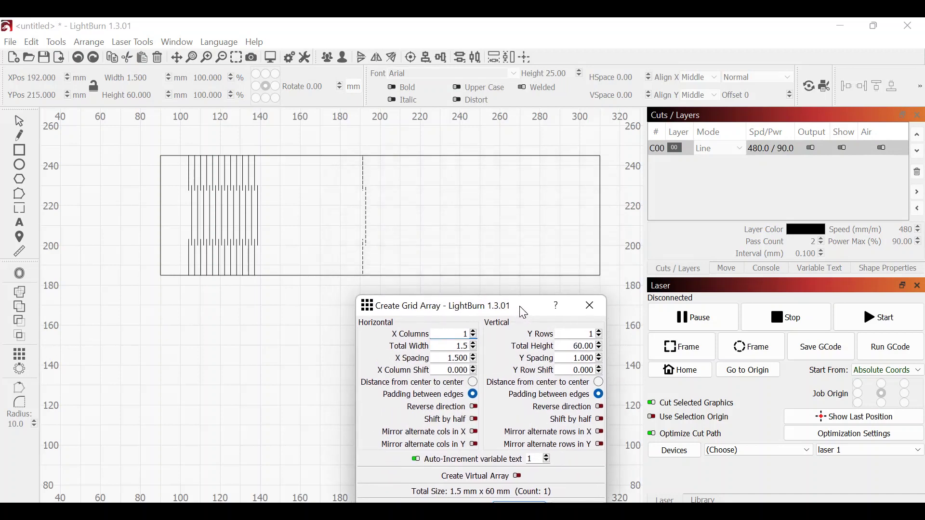
click(475, 332)
click(474, 331)
click(473, 331)
click(474, 332)
click(474, 331)
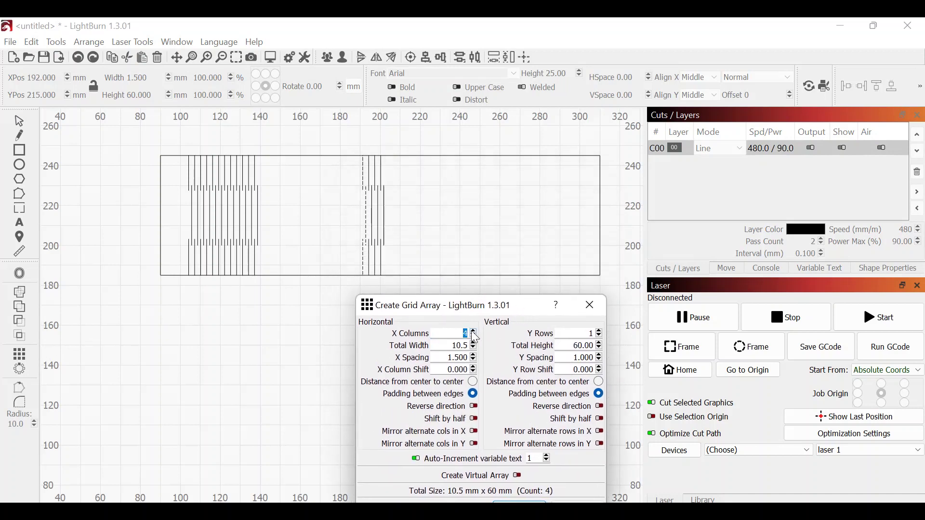
click(473, 332)
click(474, 331)
click(474, 332)
click(474, 332)
click(473, 332)
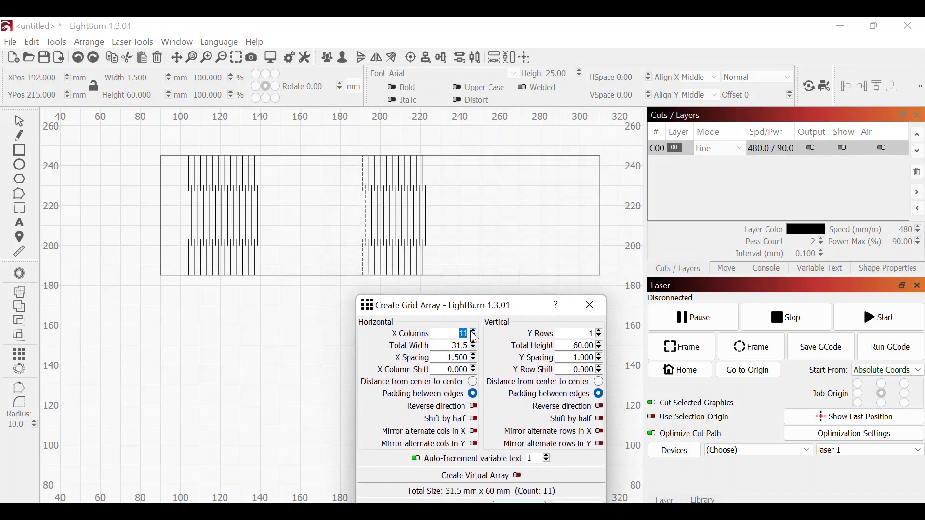
click(474, 332)
click(520, 502)
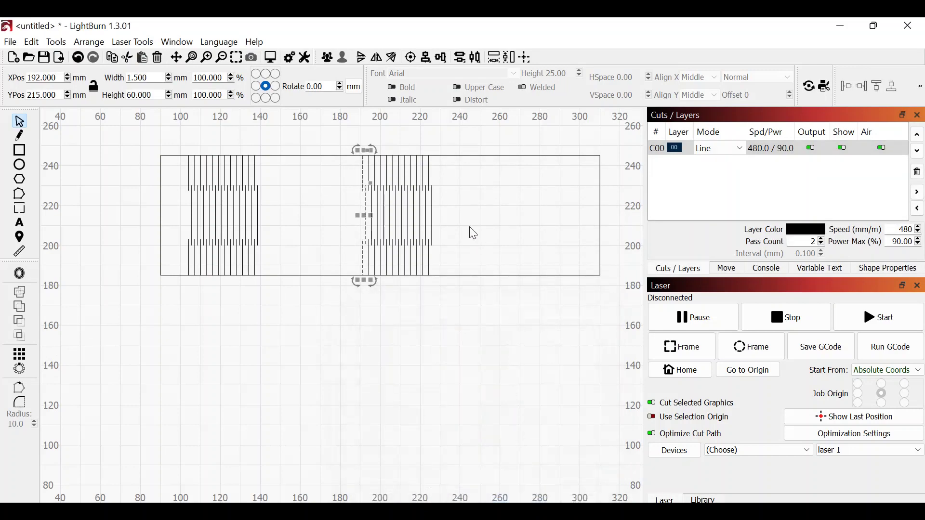
Step: Select the left and right slot blocks in turn to confirm both are 34.5 mm wide
click(467, 257)
drag(281, 253, 186, 178)
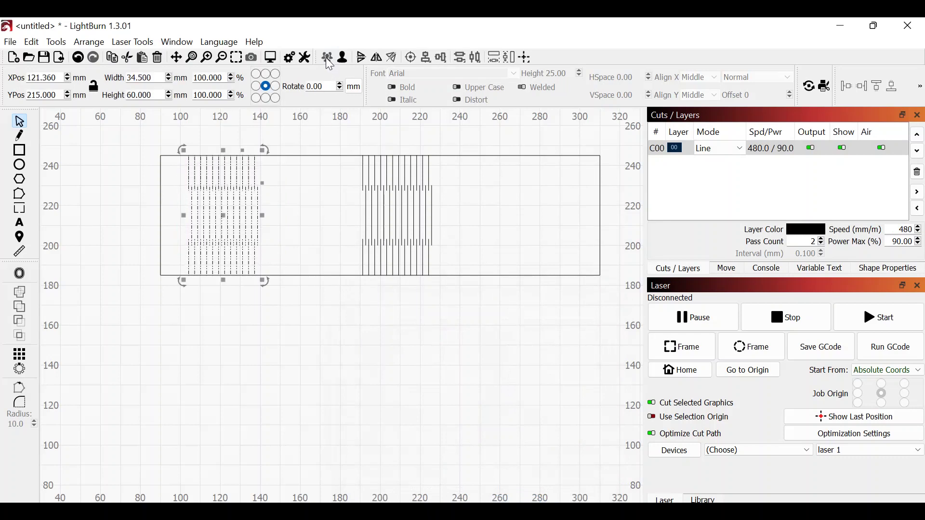
click(496, 277)
drag(464, 268, 343, 172)
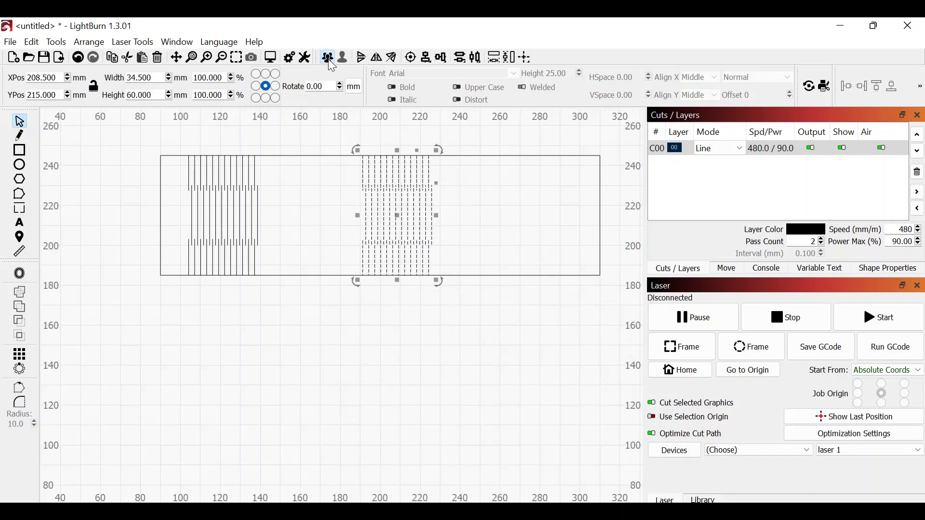
click(335, 241)
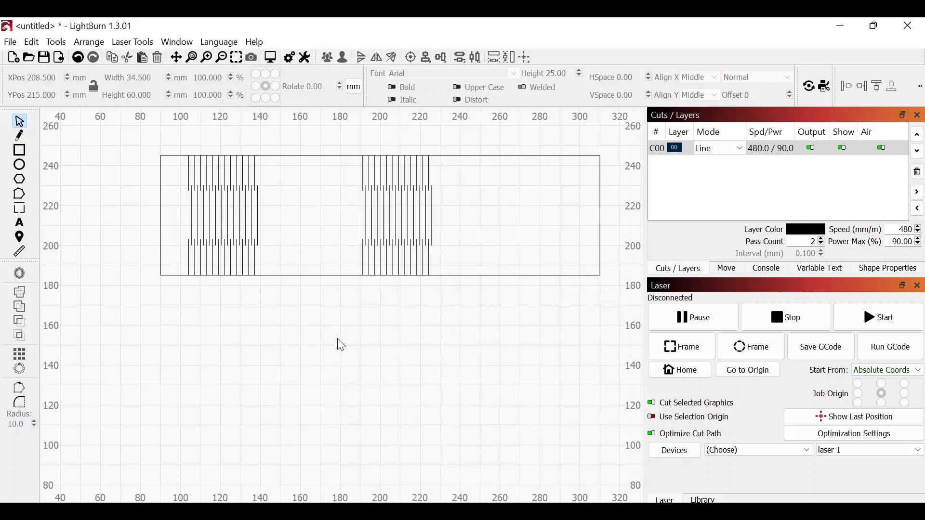
scroll(318, 326, down, 3)
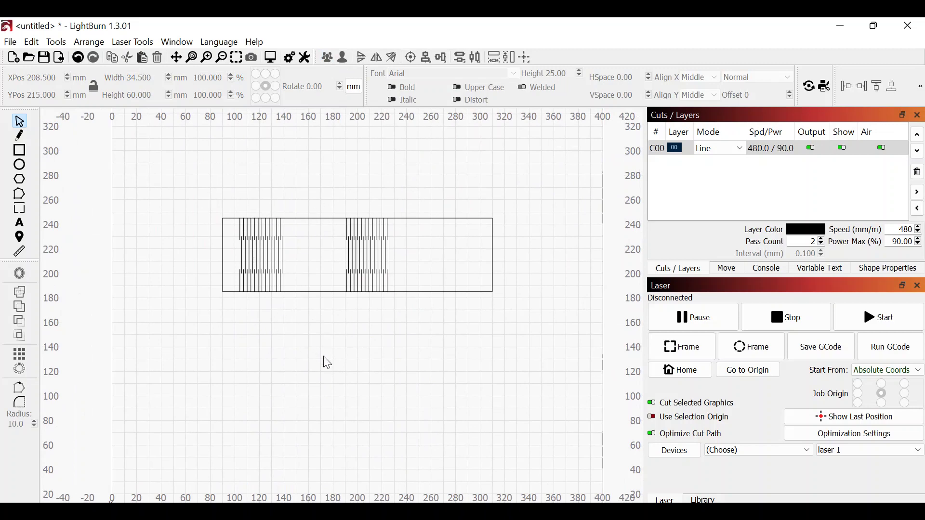